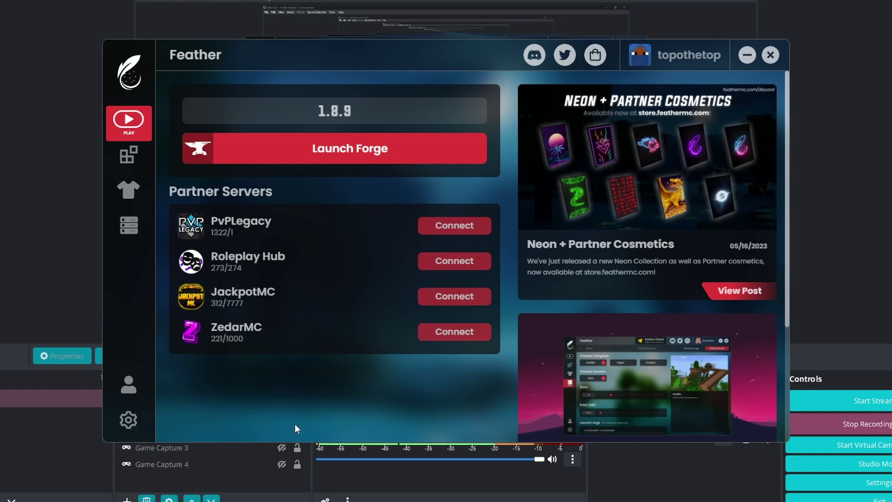
Start setting up a new Feather server and choose the Custom template.
click(124, 237)
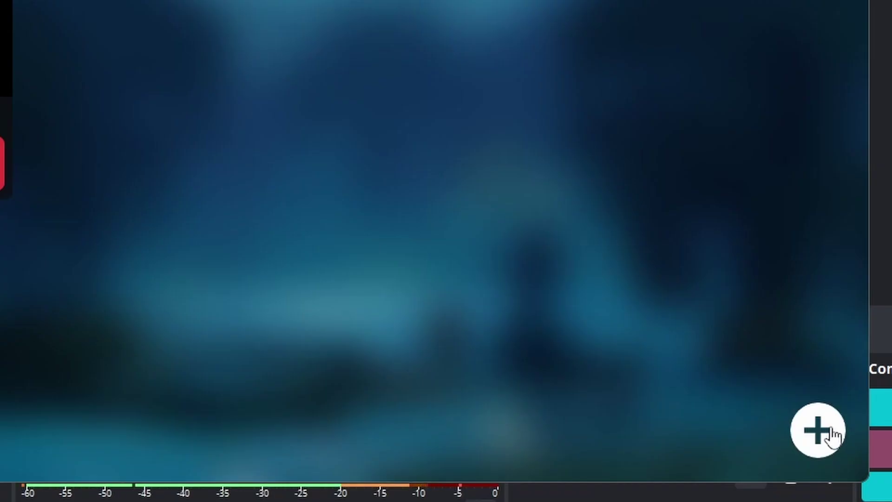
click(762, 412)
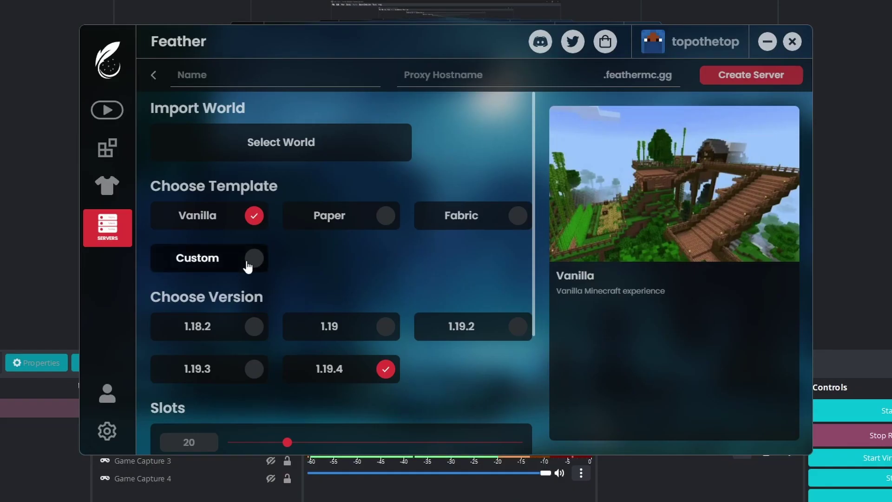
click(251, 259)
scroll(461, 263, down, 2)
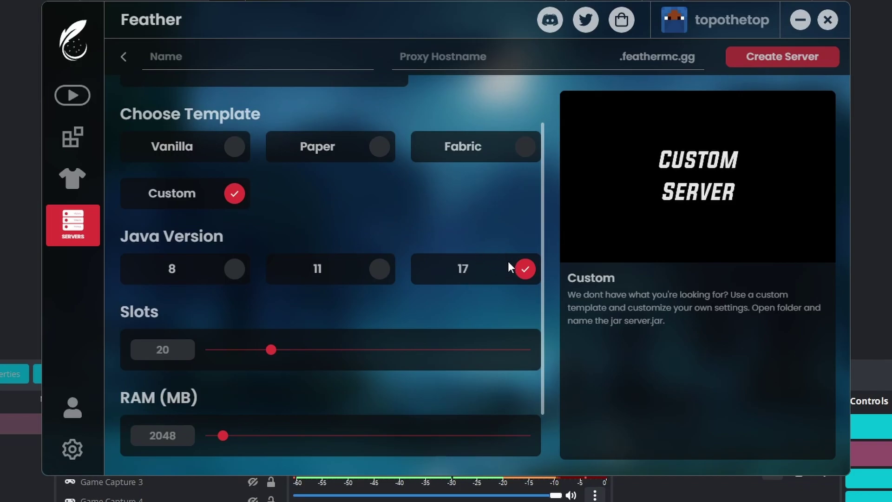
Set the custom server's player slots to 100.
scroll(499, 258, down, 2)
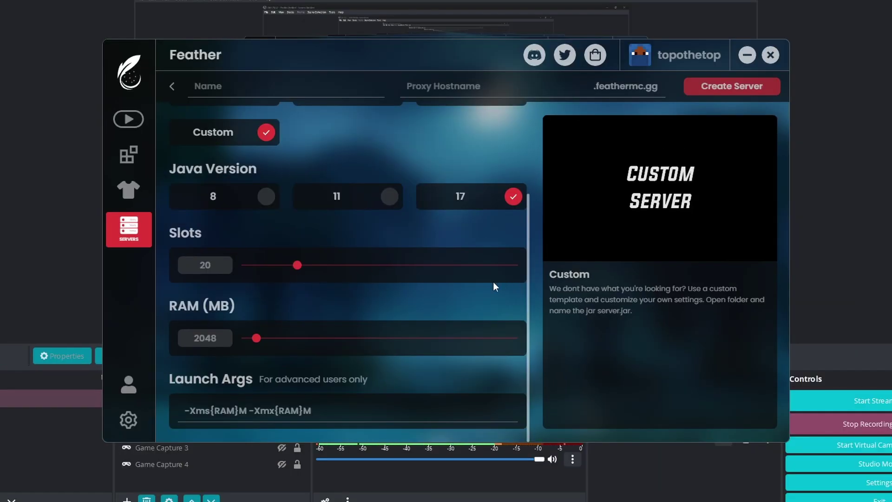
drag(297, 265, 246, 266)
click(336, 278)
drag(335, 275, 516, 270)
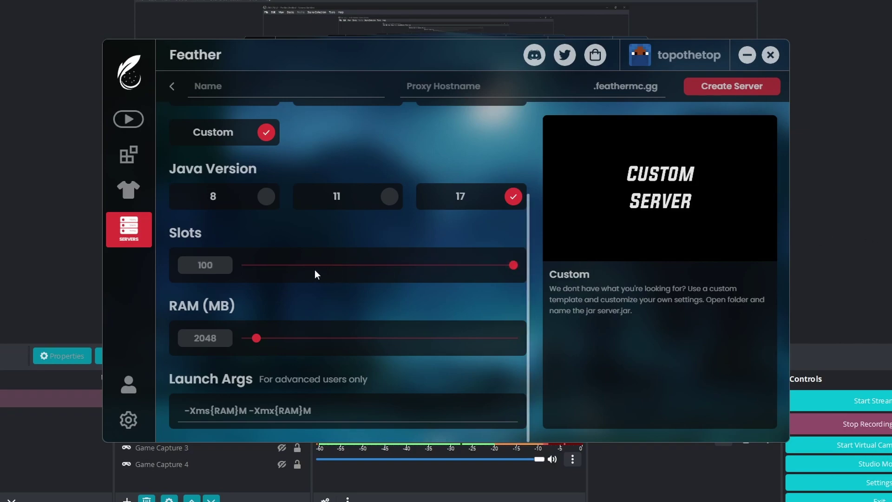
drag(314, 274, 528, 275)
Raise the custom server's RAM allocation slightly above the default amount.
drag(256, 338, 275, 340)
drag(286, 346, 272, 345)
scroll(310, 319, up, 2)
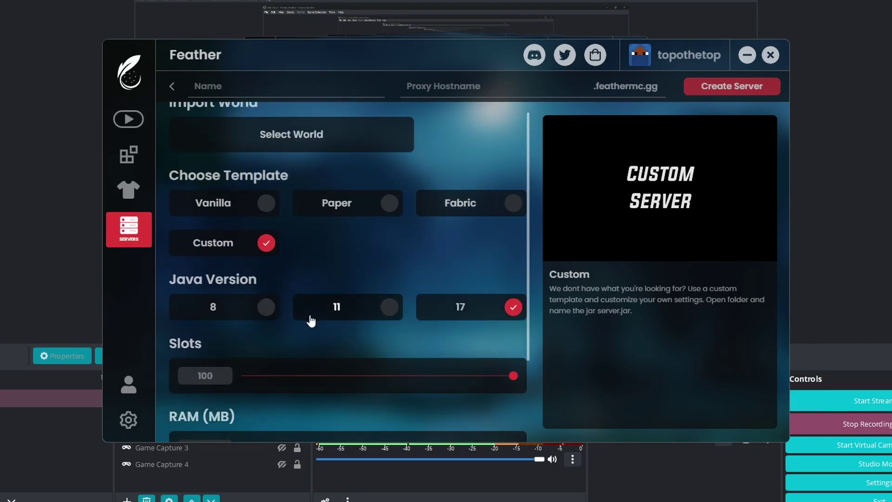
scroll(310, 320, down, 2)
drag(270, 338, 266, 342)
scroll(319, 275, up, 3)
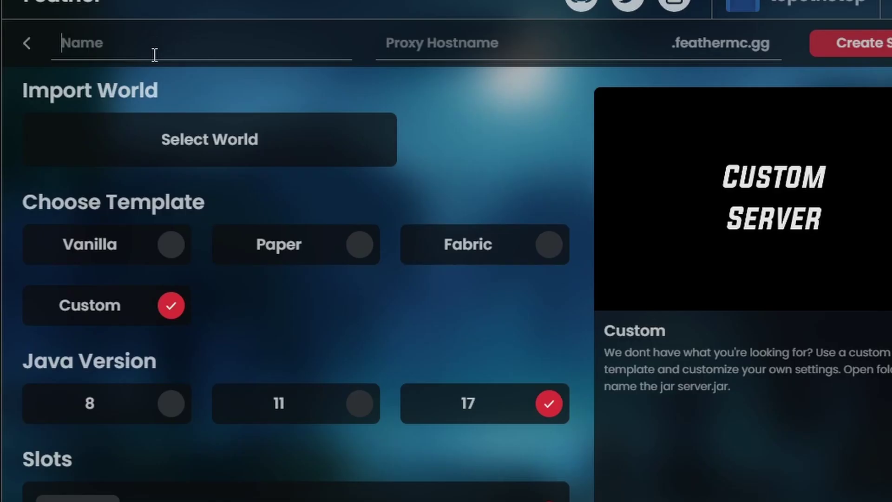
Name the server "whatever" and enter "whatever" as its proxy hostname.
text(w)
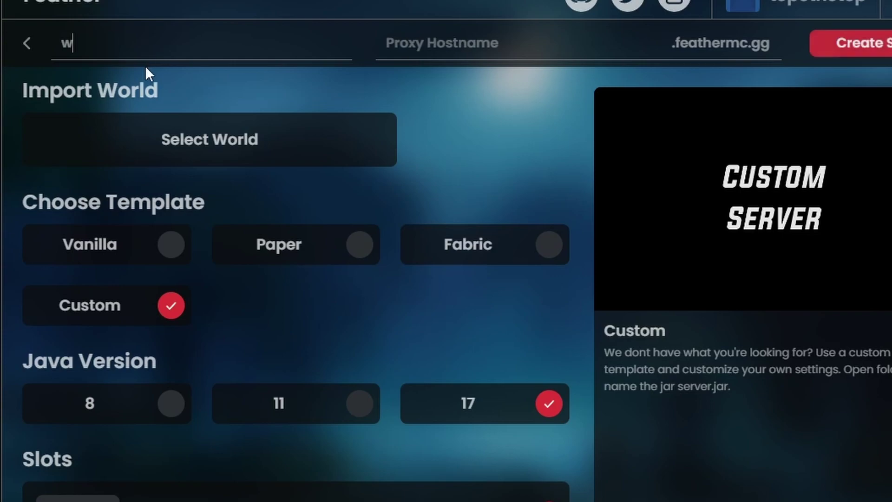
text(hatever)
click(472, 43)
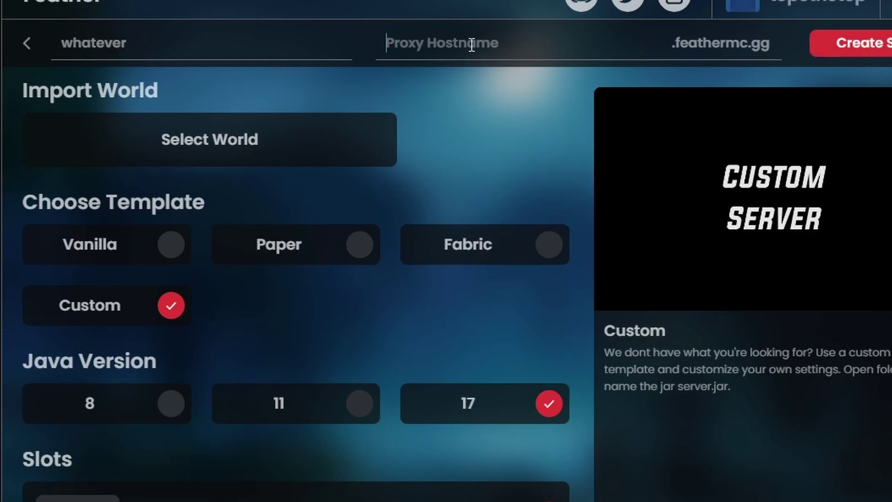
text(whatev)
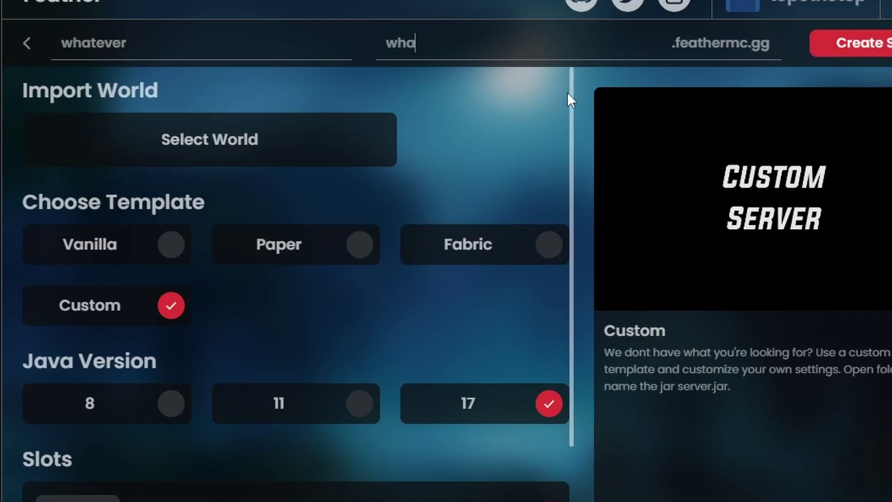
text(er)
click(831, 44)
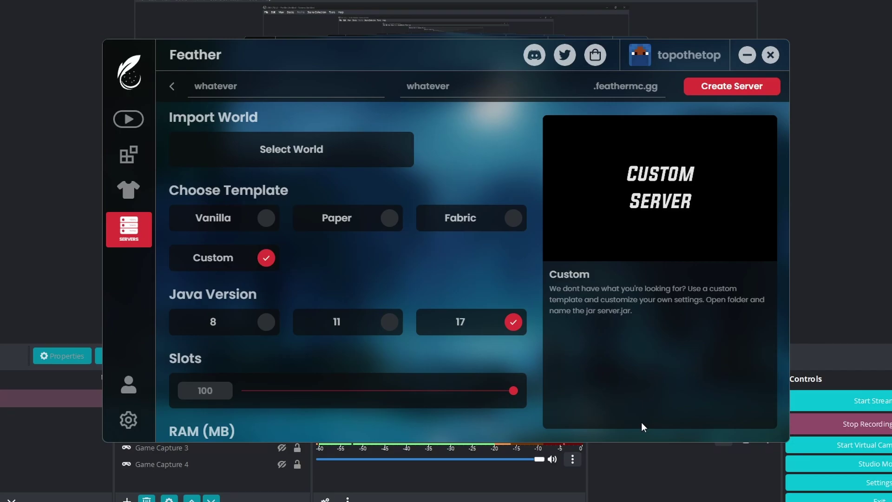
Create the server with a different, personal proxy hostname and open the options of the new "whatever" server.
drag(453, 88, 407, 89)
key(Return)
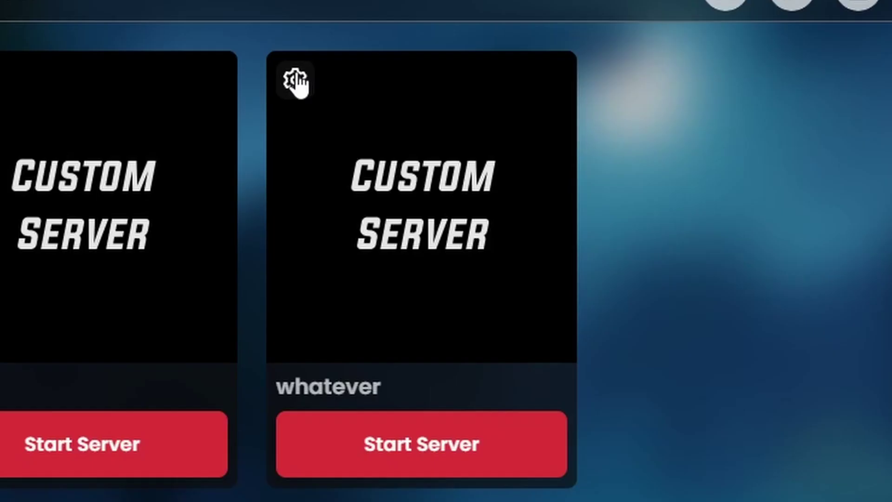
click(295, 80)
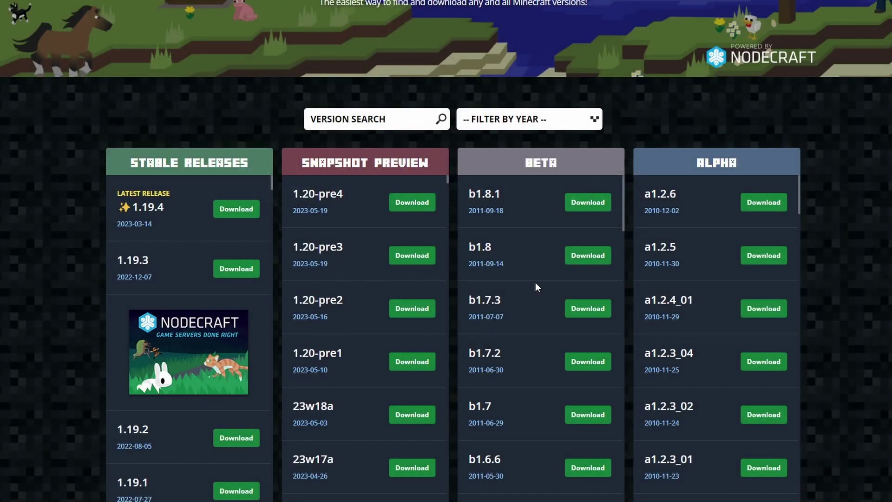
Switch to the Minecraft version download site, look through the version lists and choose the 1.20-pre4 snapshot for download.
scroll(535, 287, down, 8)
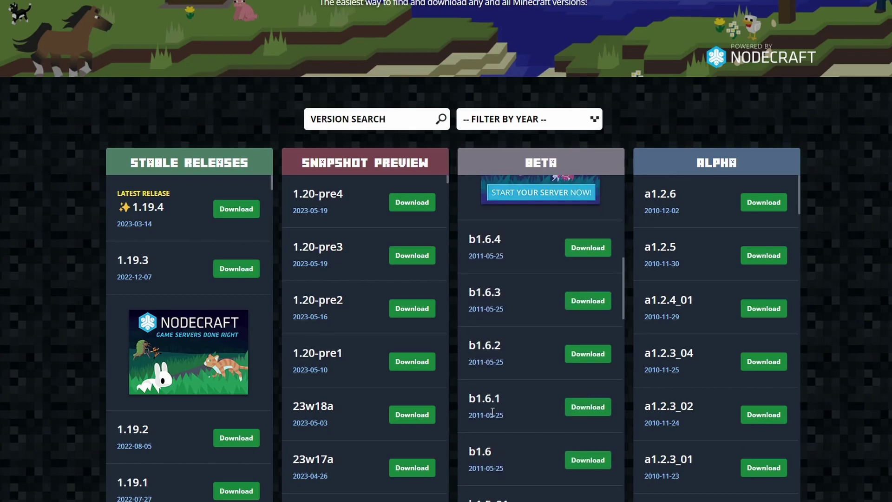
scroll(493, 412, down, 15)
scroll(730, 320, down, 1)
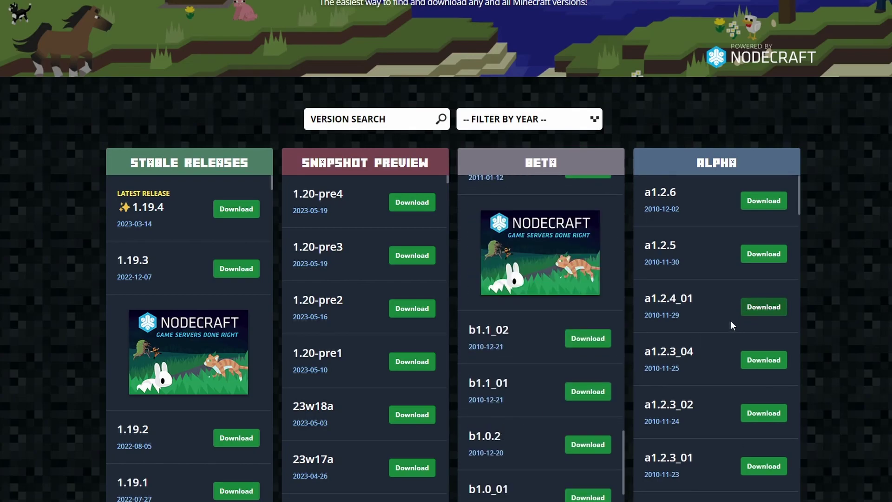
scroll(731, 320, down, 15)
scroll(531, 302, up, 12)
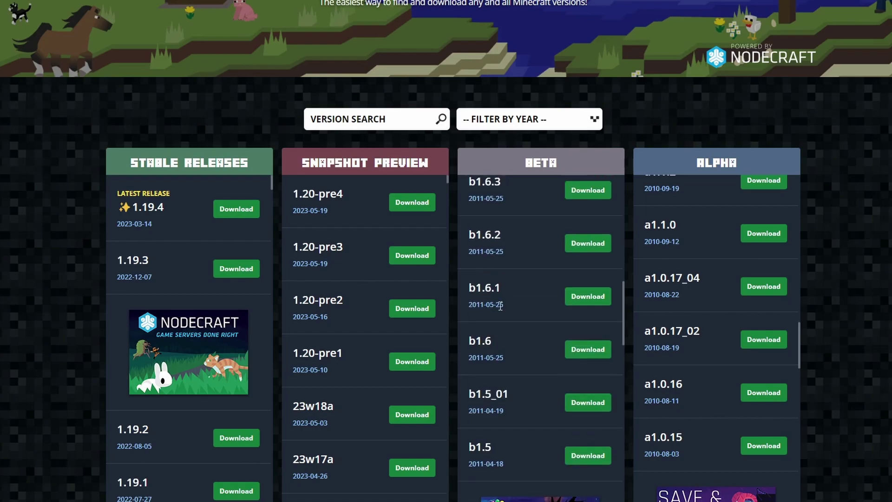
scroll(493, 288, up, 7)
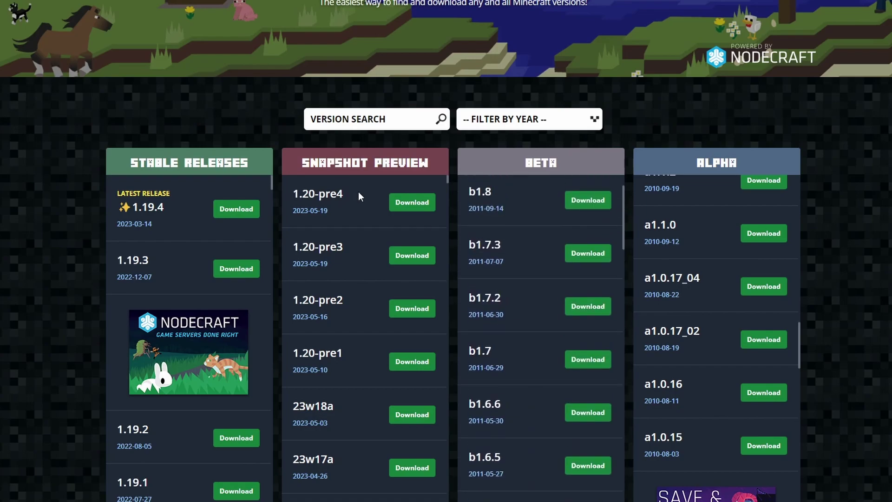
click(412, 203)
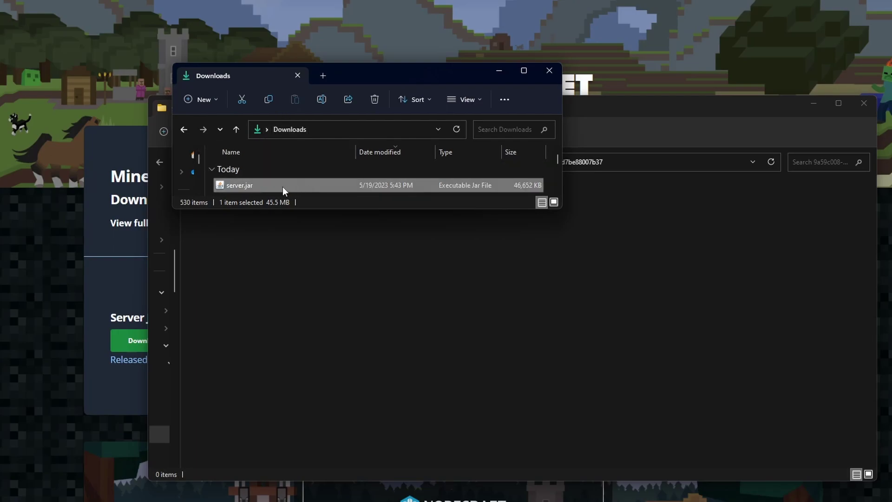
Move server.jar from the Downloads folder into the new server's folder and start the "whatever" server in Feather.
drag(275, 186, 310, 261)
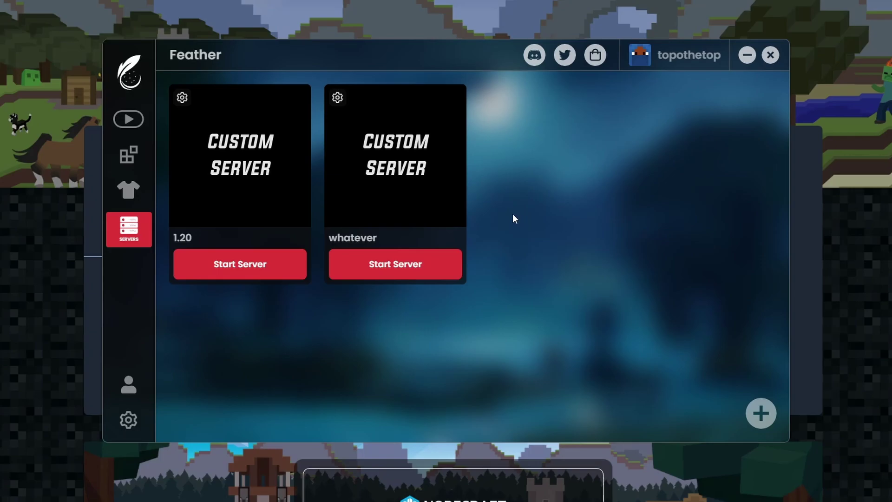
click(436, 263)
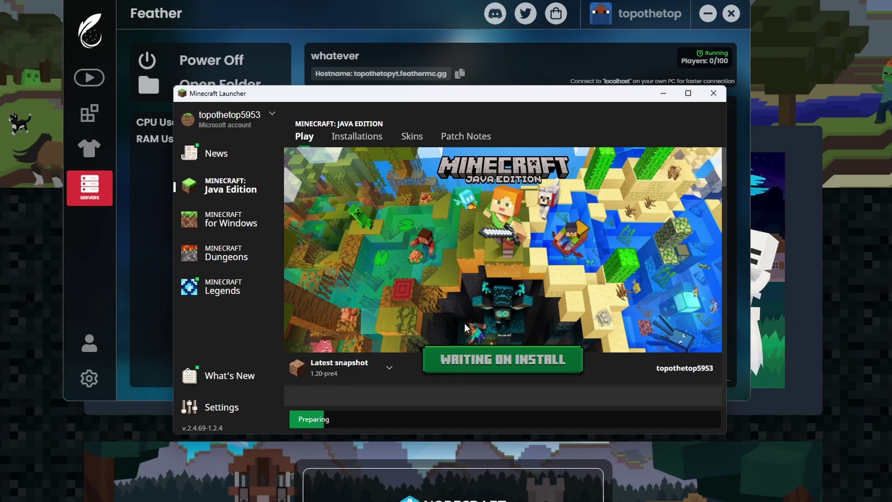
Copy the running server's hostname, add it as a server address in Minecraft's multiplayer list and join that server.
click(462, 74)
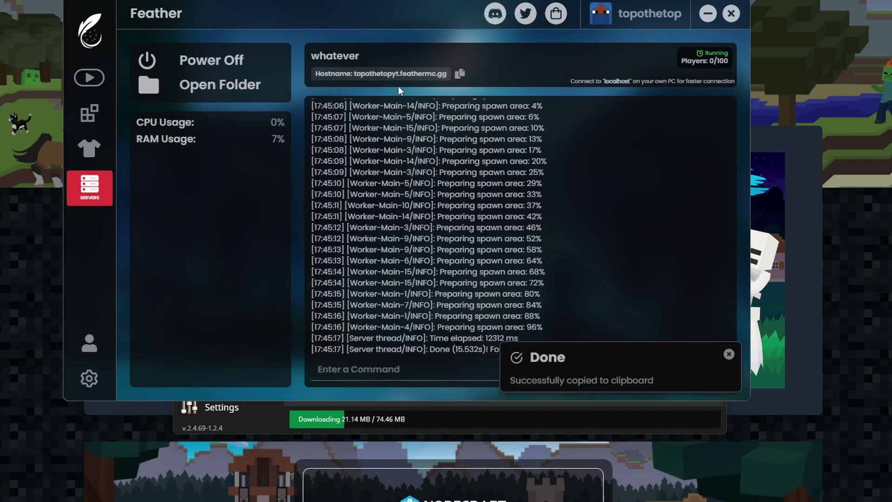
click(460, 74)
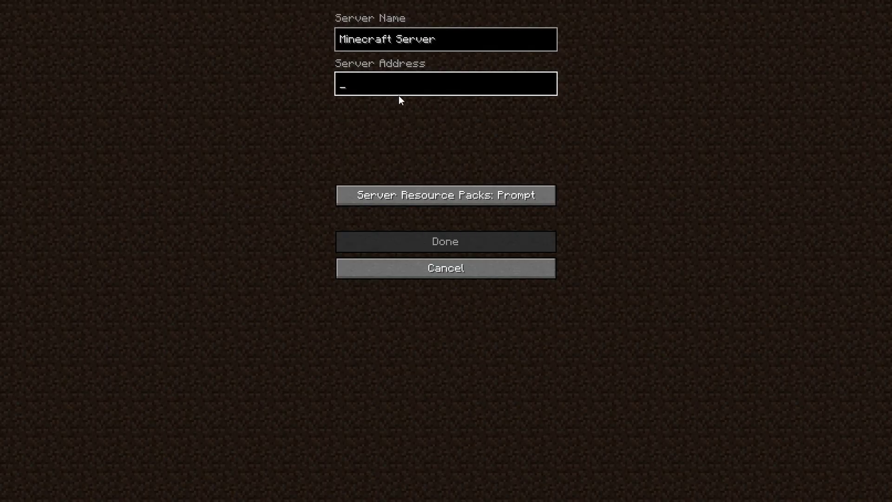
key(ctrl+v)
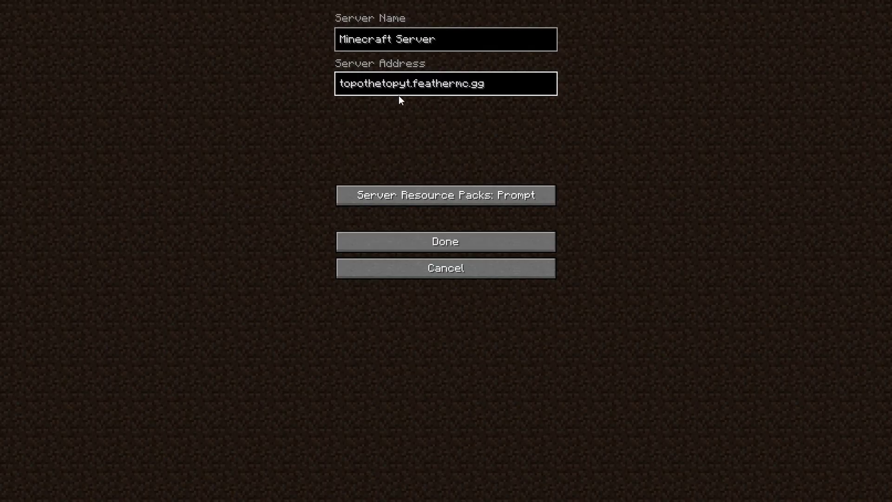
click(445, 241)
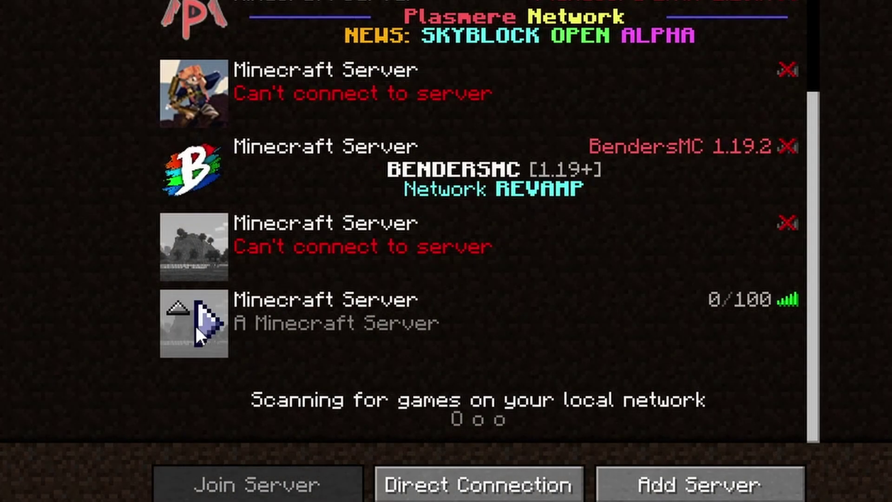
double_click(259, 337)
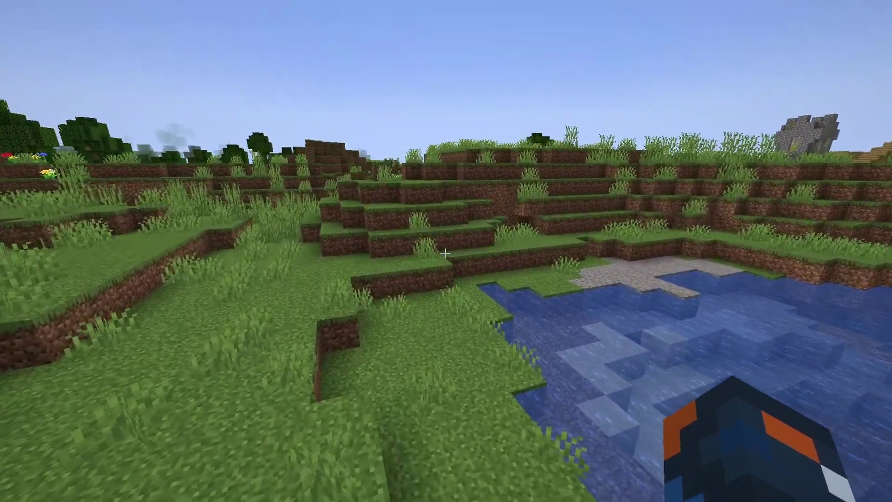
key(F5)
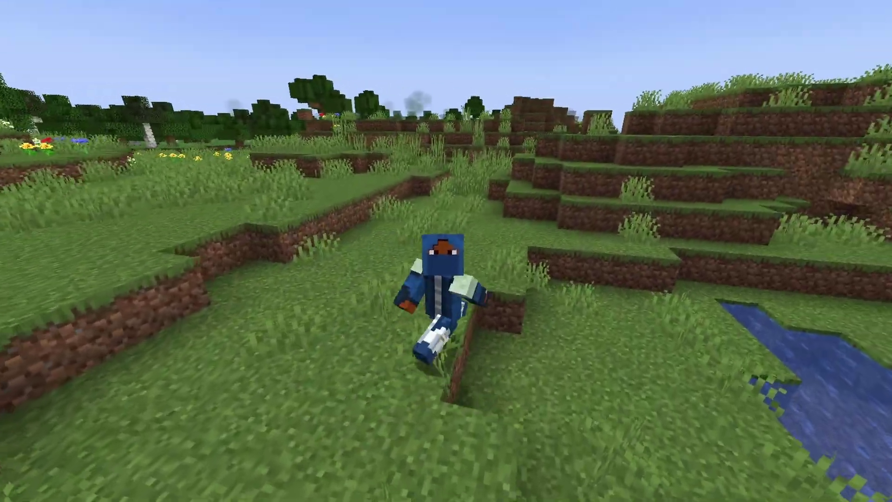
key(w)
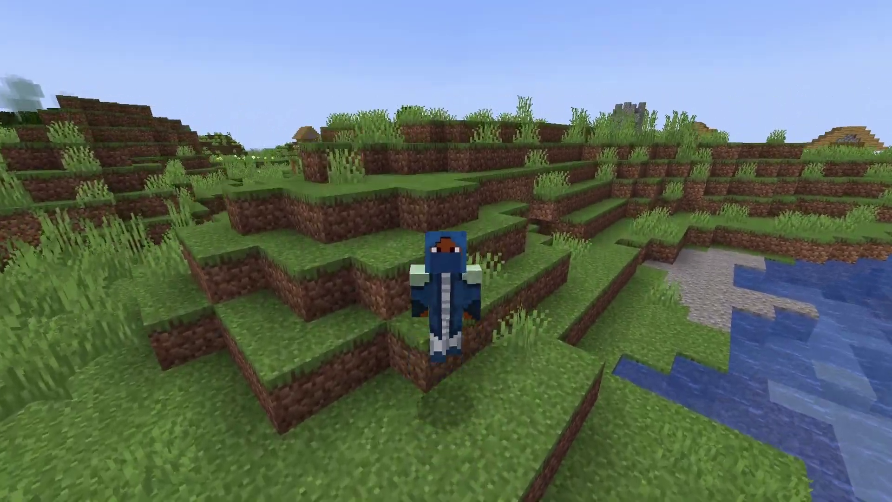
key(s)
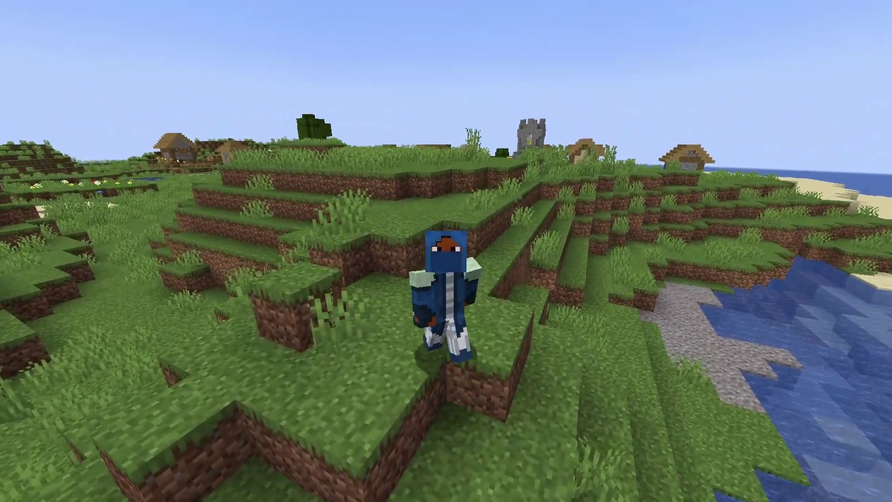
key(s)
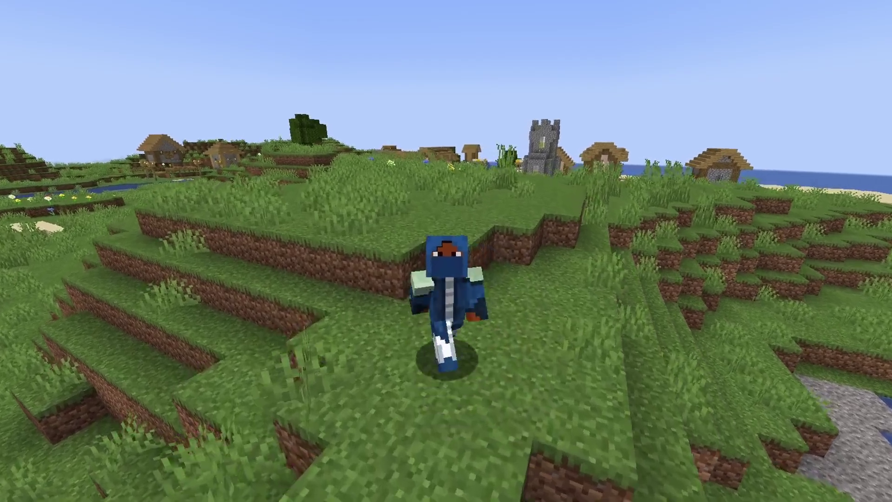
key(s)
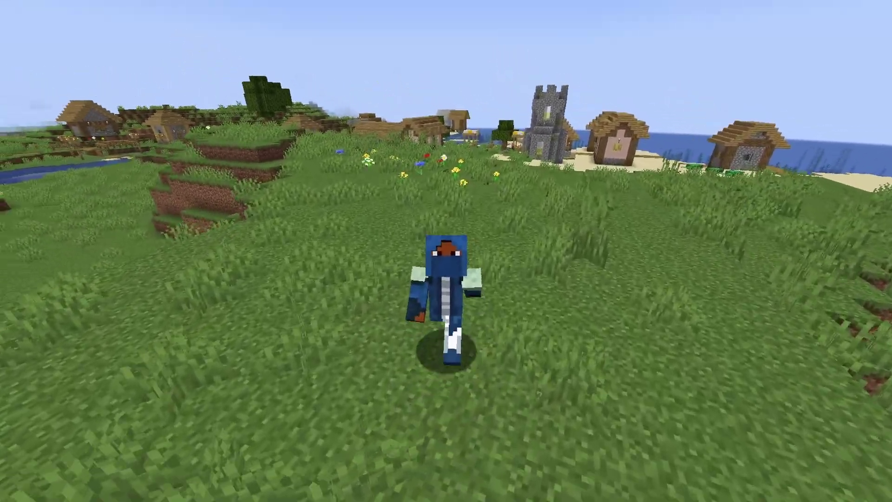
key(s)
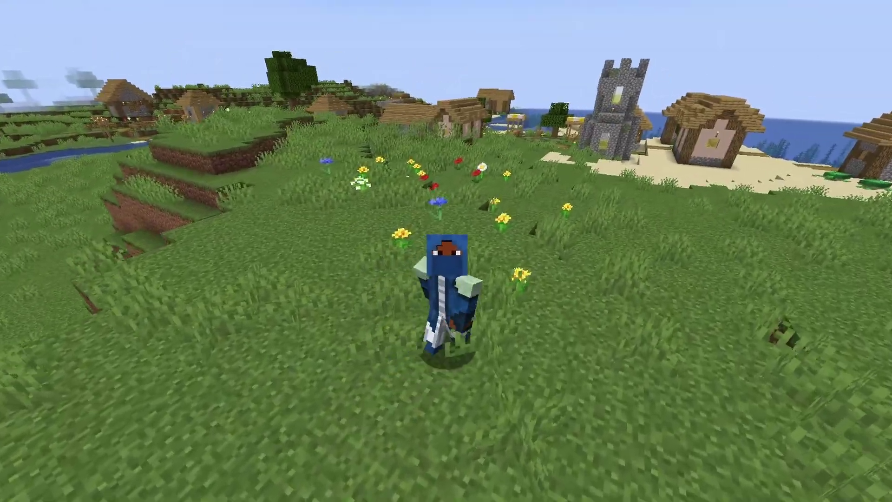
key(s)
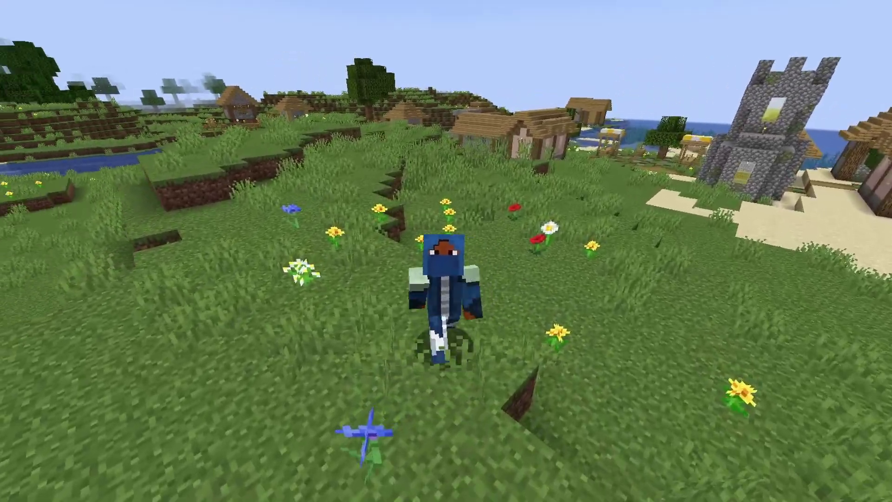
key(s)
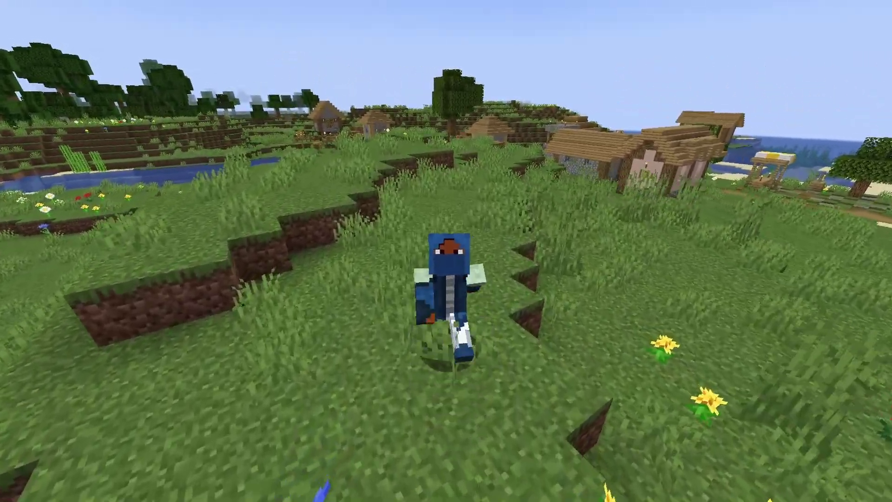